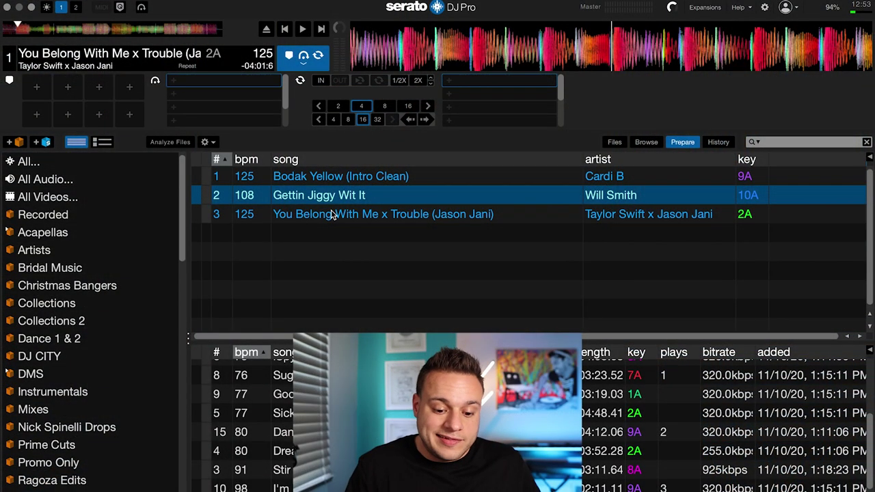
click(333, 214)
click(331, 172)
click(328, 214)
click(316, 177)
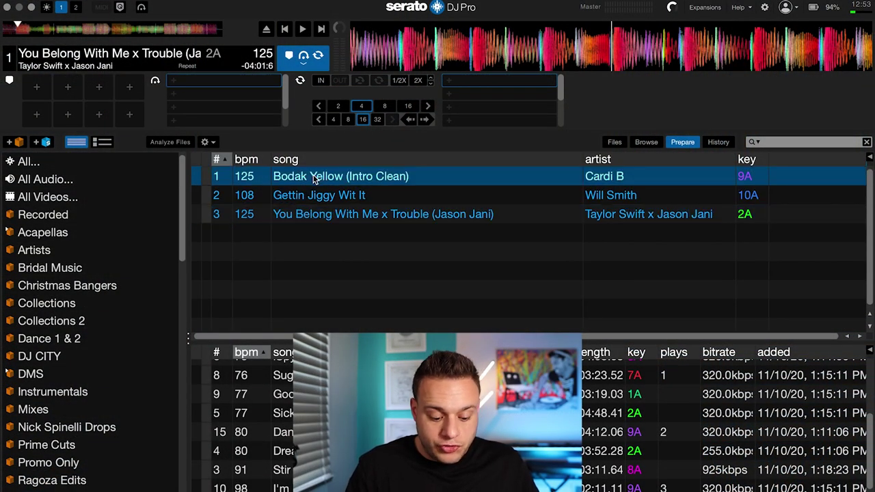
shift+click(318, 213)
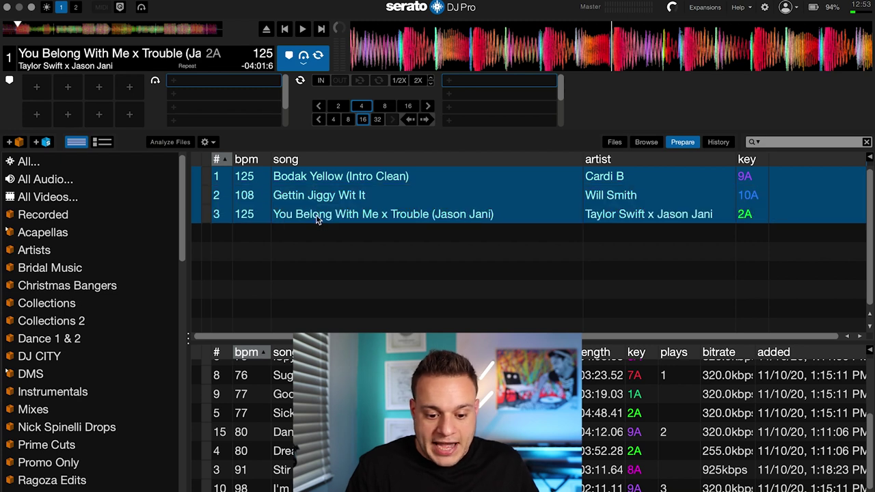
drag(298, 211, 372, 208)
click(367, 214)
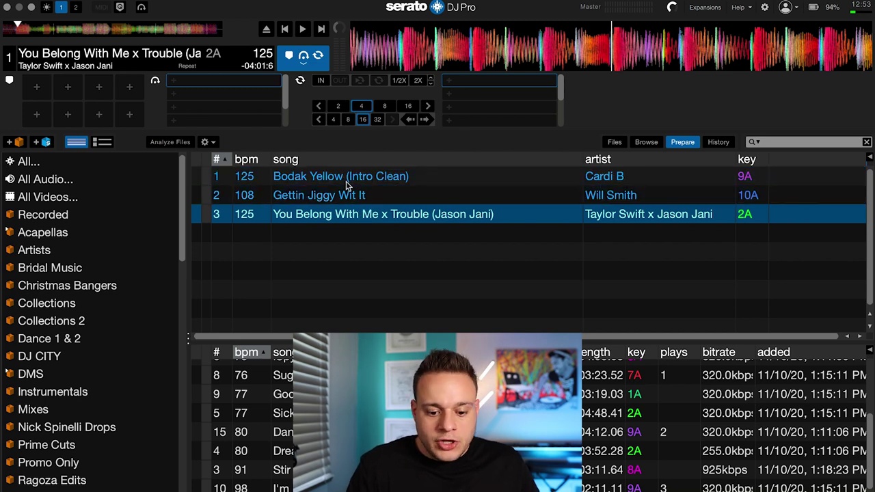
click(348, 183)
click(348, 198)
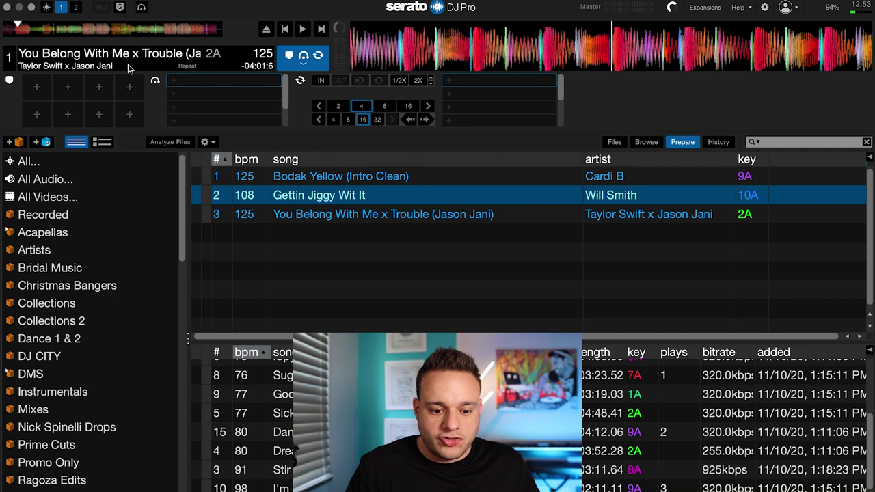
Try different beat jump sizes, including 32 beats, and return the beat jump size to 16 beats
click(377, 119)
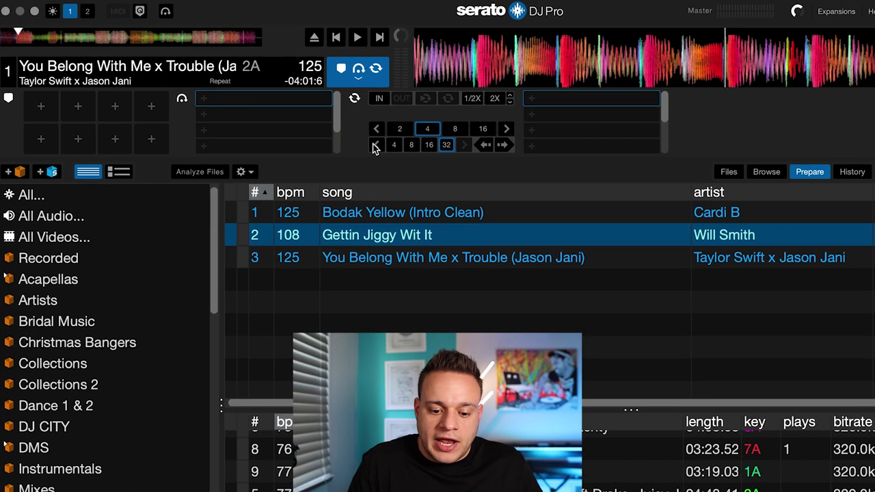
click(363, 140)
click(363, 140)
click(378, 146)
click(378, 146)
click(467, 145)
click(467, 145)
click(467, 145)
click(467, 145)
click(467, 144)
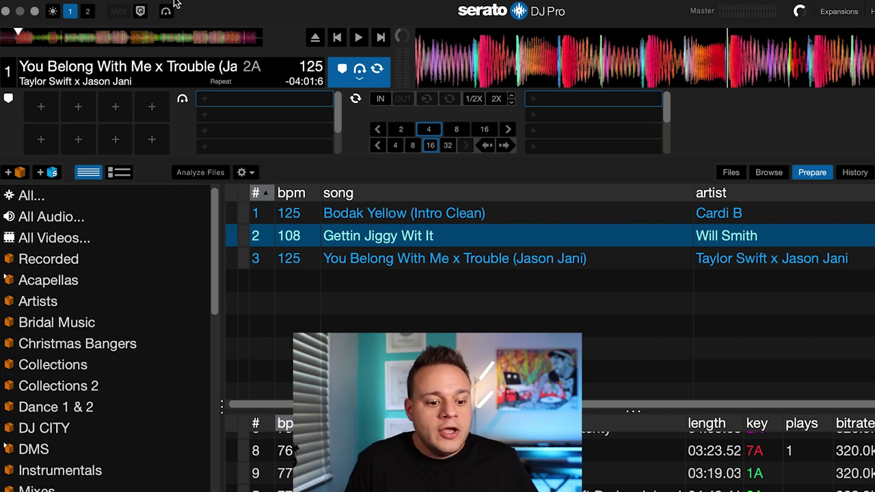
Find the end of the intro build-up in You Belong With Me x Trouble, set hot cue 4 there at 00:33, and audition it
click(29, 40)
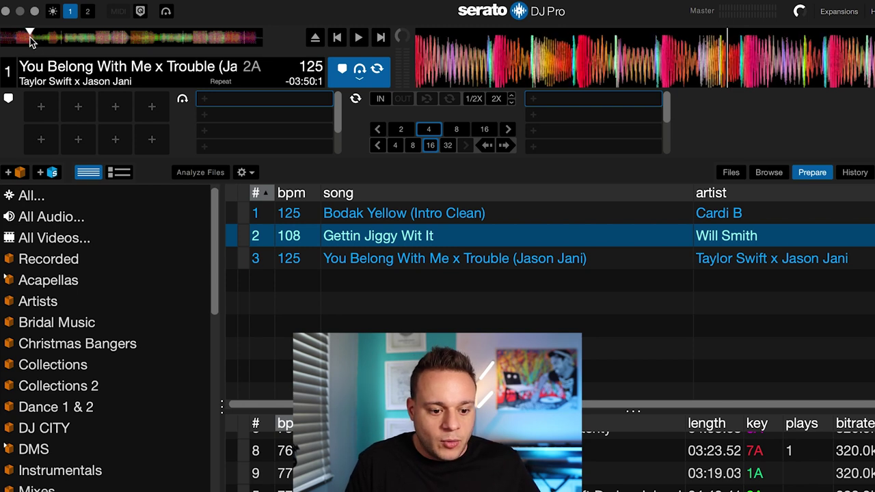
click(18, 41)
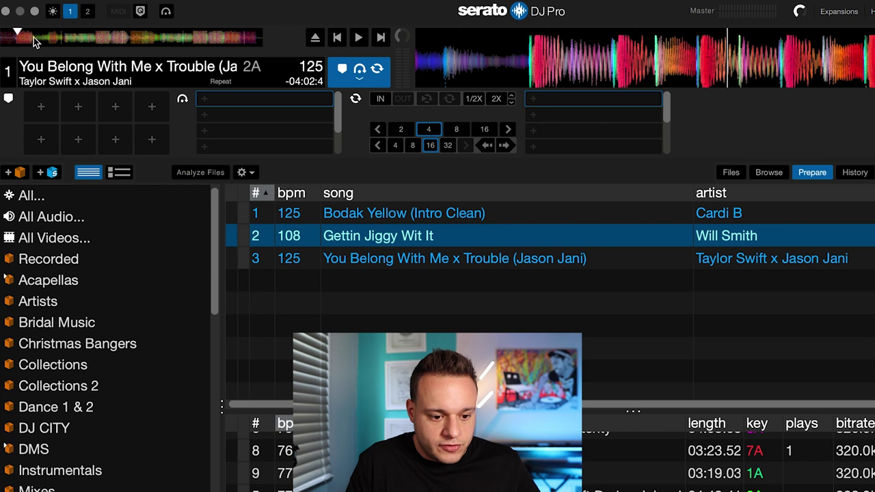
click(359, 38)
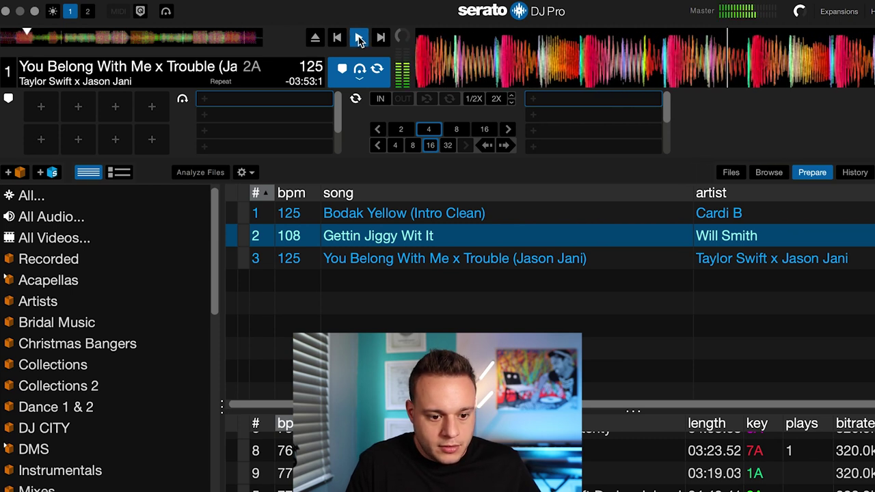
click(359, 38)
click(32, 38)
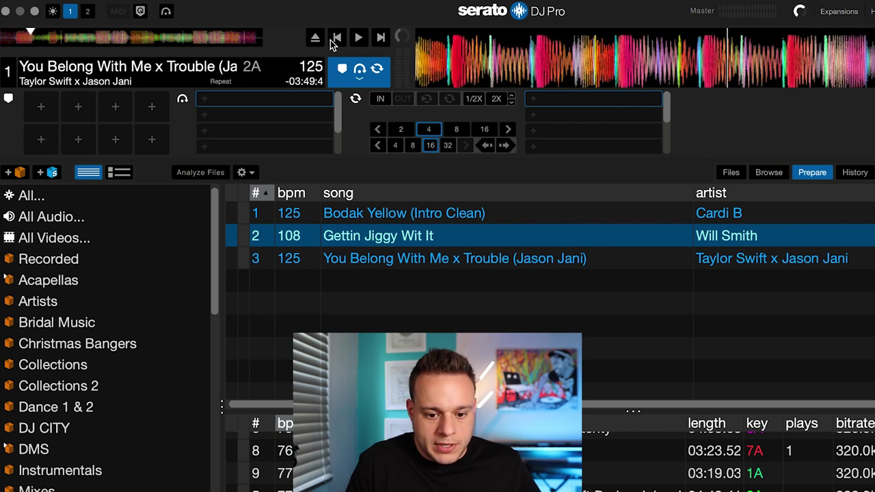
click(359, 37)
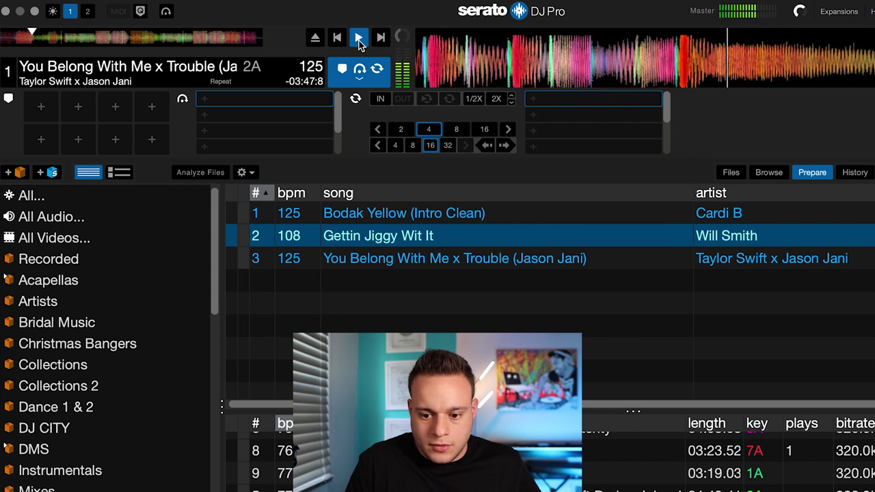
click(359, 38)
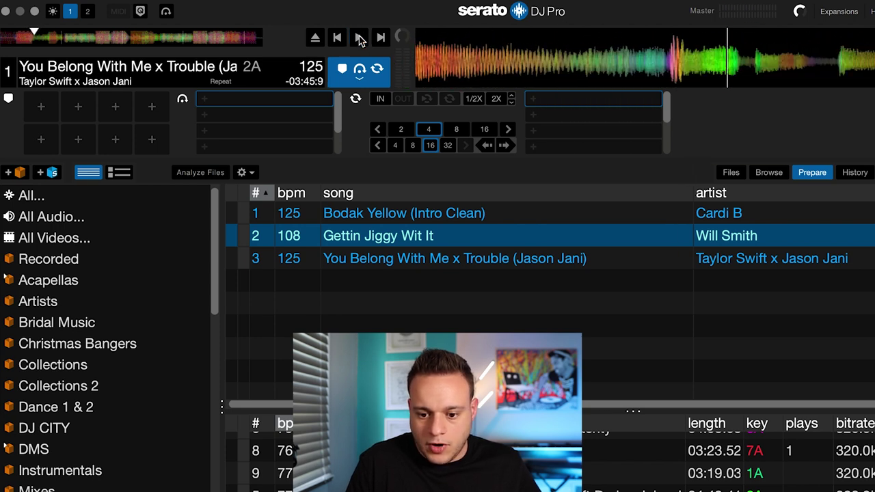
drag(520, 62, 557, 62)
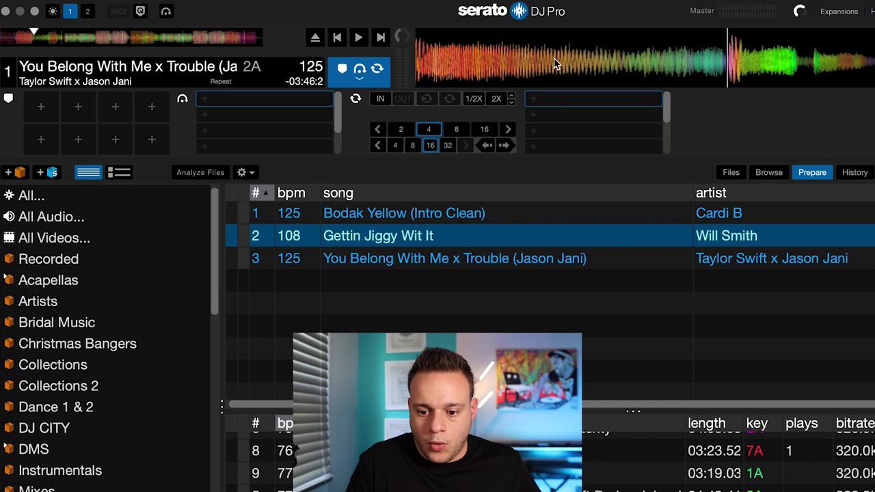
click(153, 115)
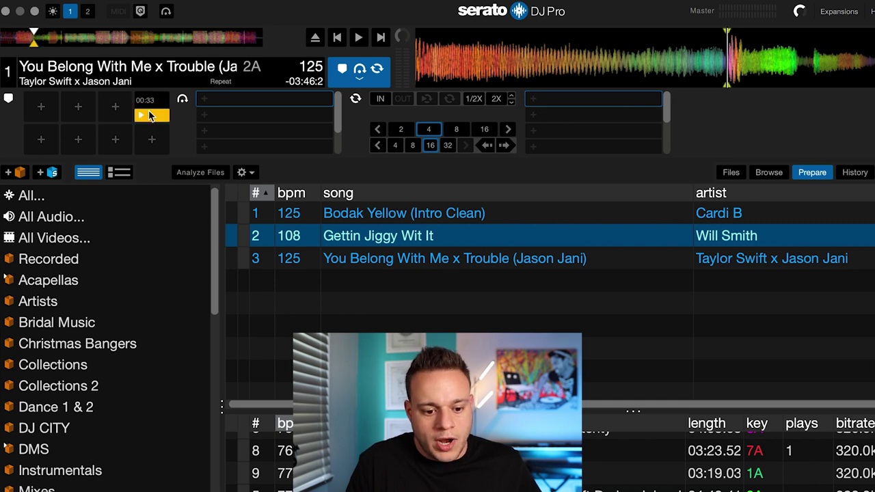
click(155, 117)
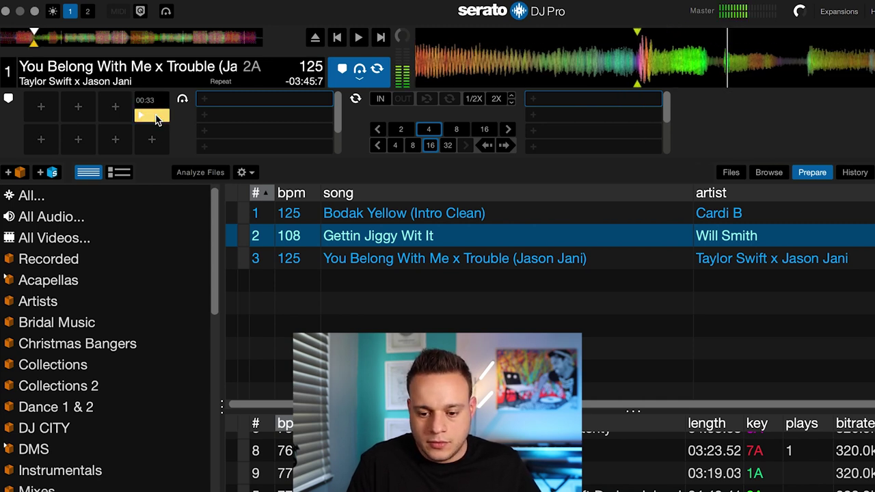
drag(155, 117, 154, 119)
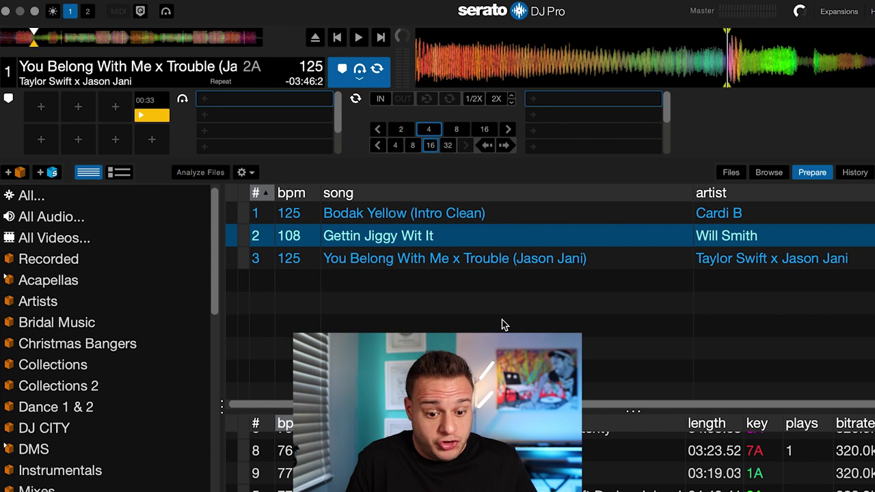
Jump back 16 beats from the 00:33 cue, set hot cue 3 there and name it "4 bars"
click(488, 147)
click(117, 112)
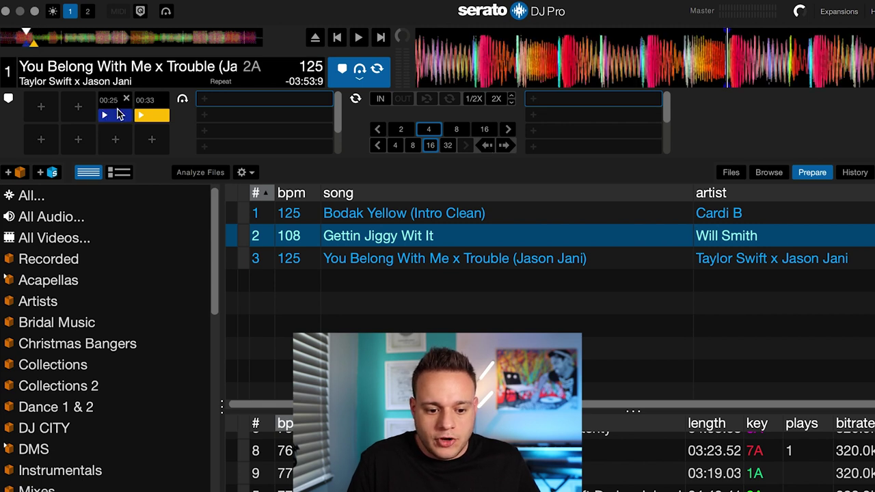
double_click(110, 103)
text(4 bars)
key(Return)
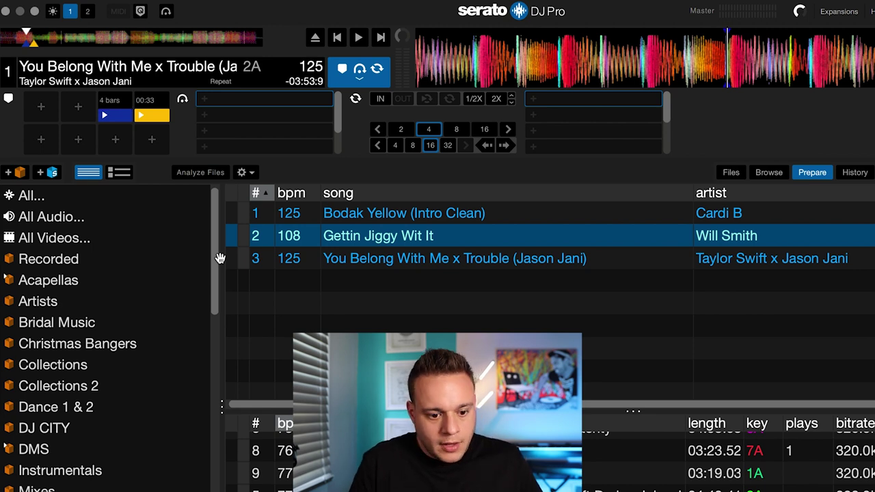
Jump back another 16 beats from the 4 bars cue, set hot cue 2 and name it "8 bars"
click(488, 151)
click(79, 107)
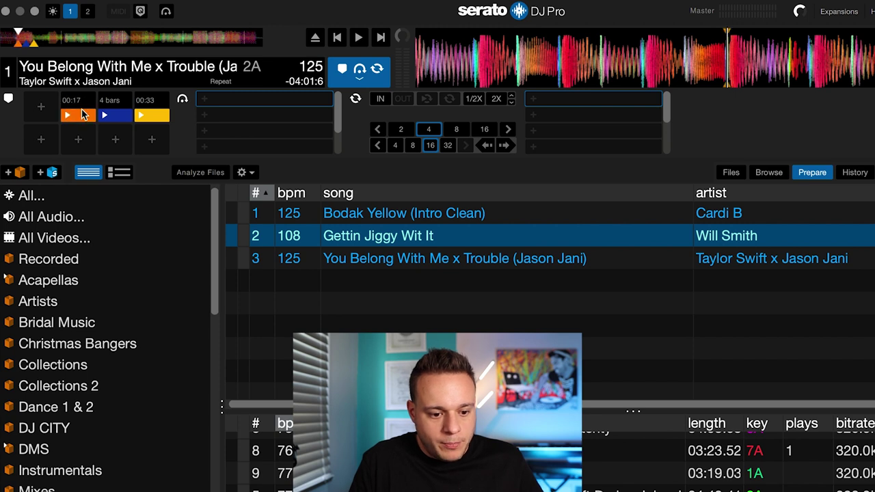
double_click(75, 101)
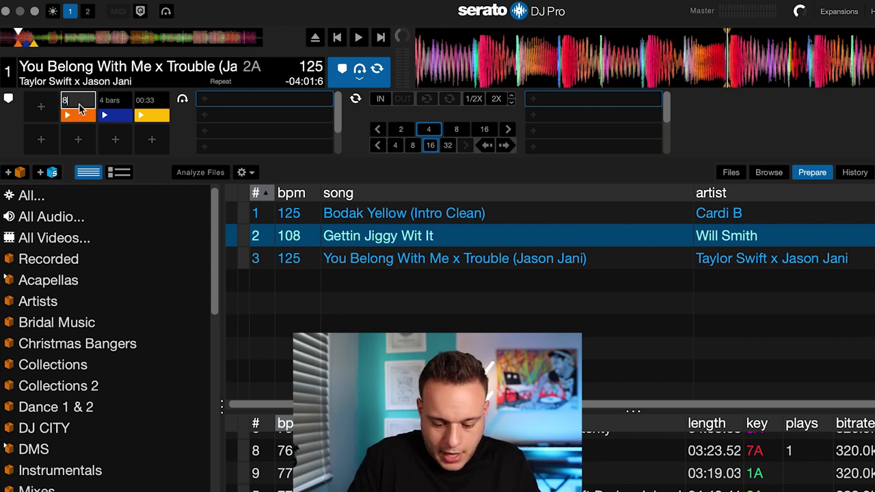
key(Return)
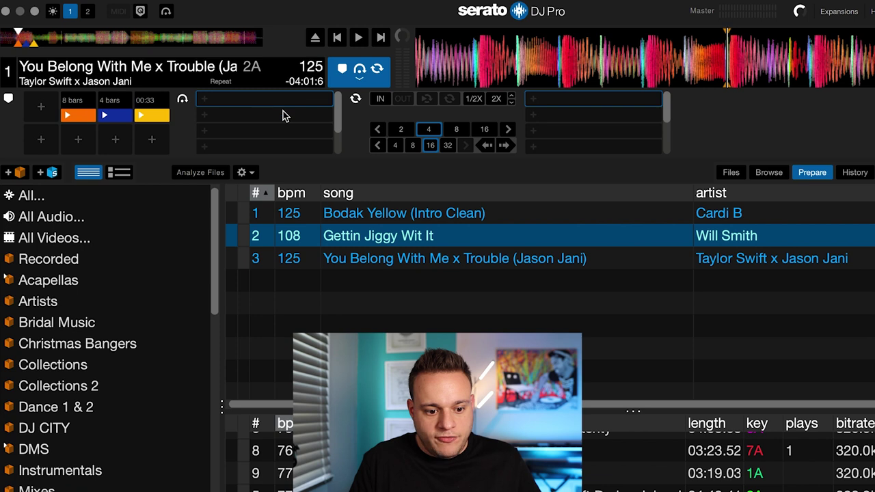
Jump back two lots of 16 beats from the 8 bars cue, set hot cue 1 and name it "16 bars"
click(486, 147)
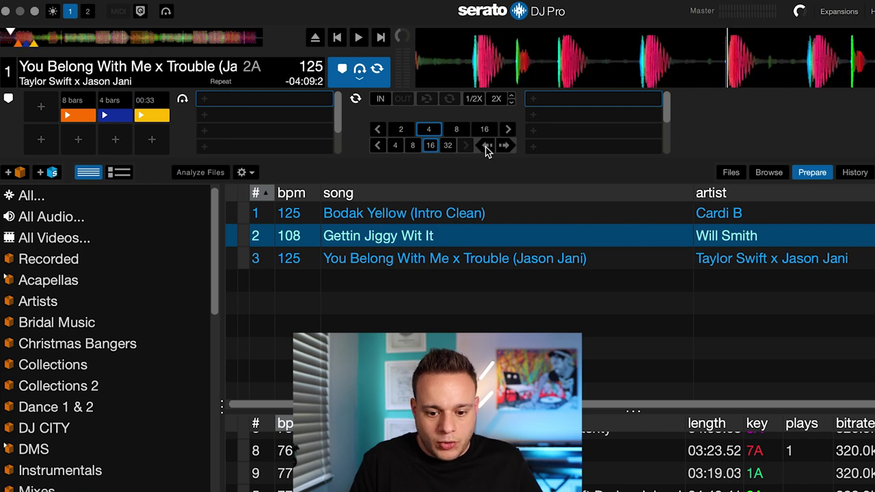
click(485, 147)
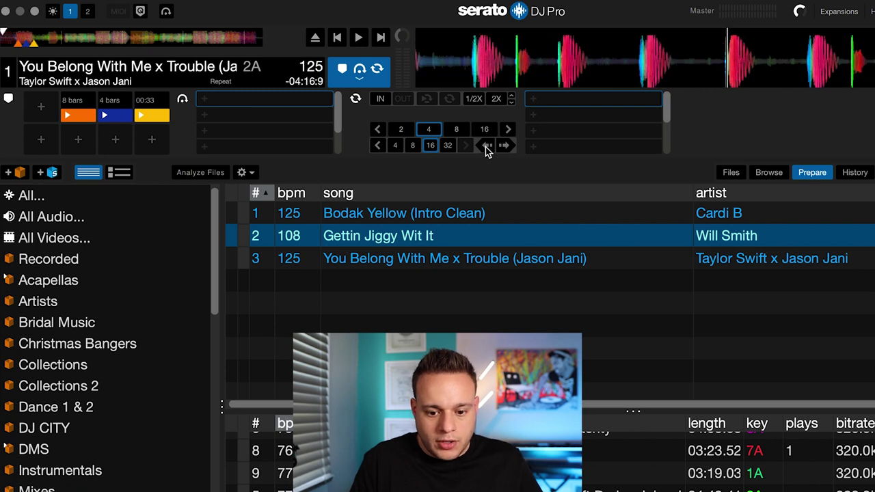
click(43, 112)
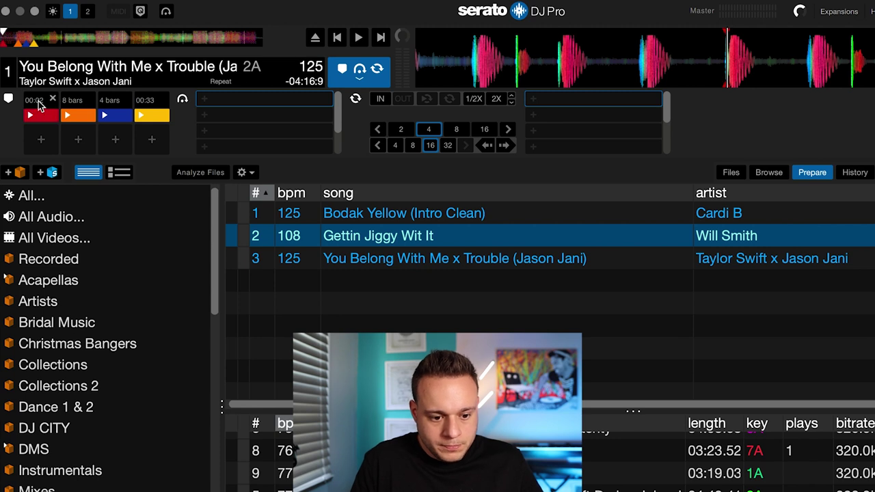
click(41, 99)
text(16 barsd)
key(BackSpace)
key(Return)
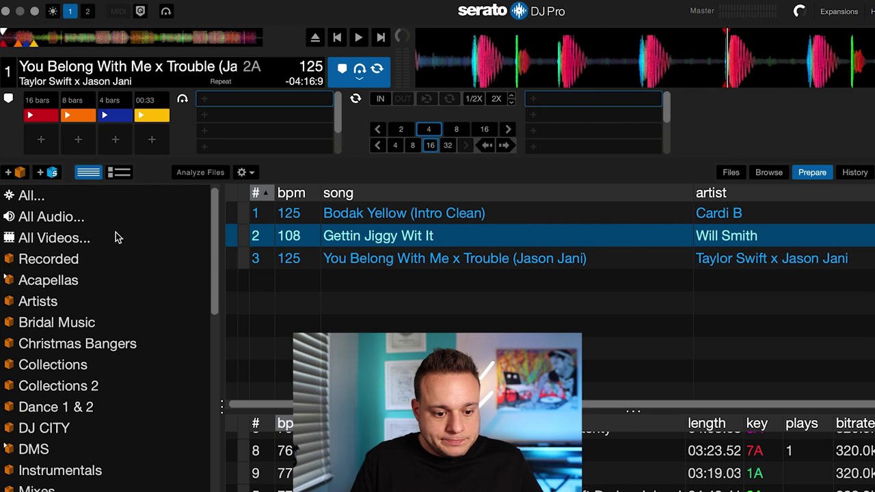
Audition the "8 bars" and "4 bars" hot cues to check their mix-in points
click(77, 118)
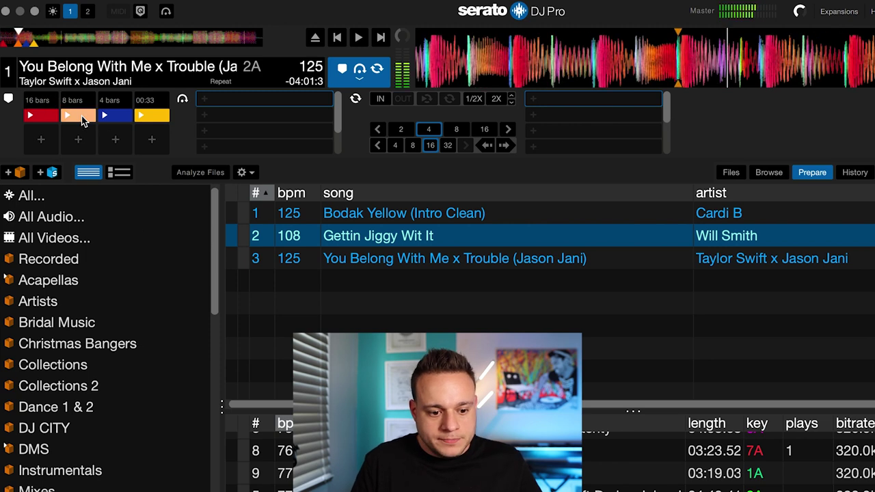
click(125, 120)
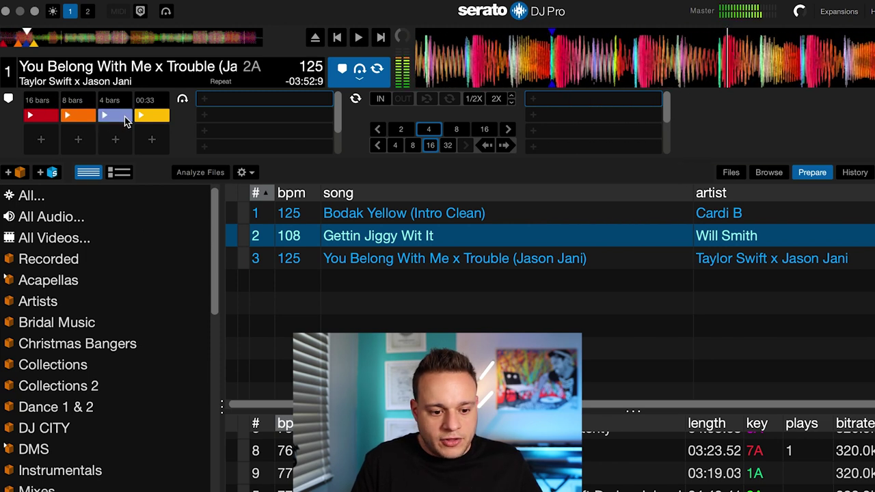
drag(125, 119, 125, 120)
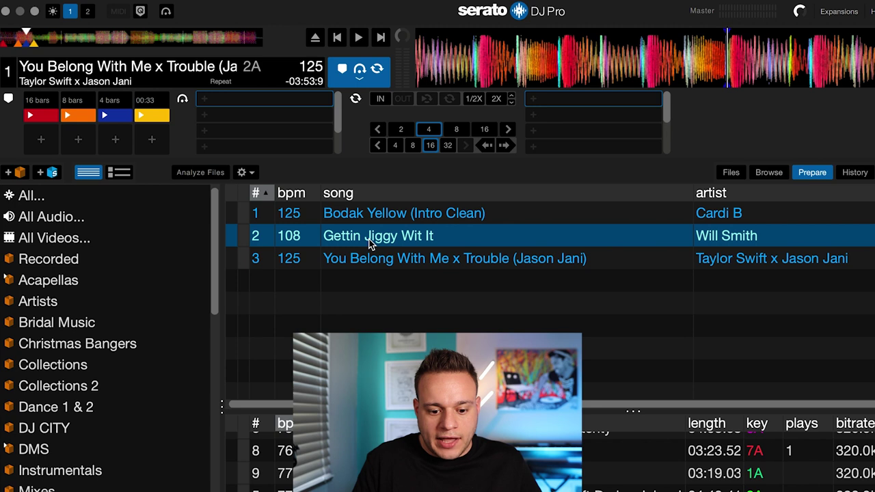
Load Bodak Yellow (Intro Clean) onto the deck, find the end of its intro by playback, and set hot cue 3 there at 00:31
drag(366, 214, 172, 77)
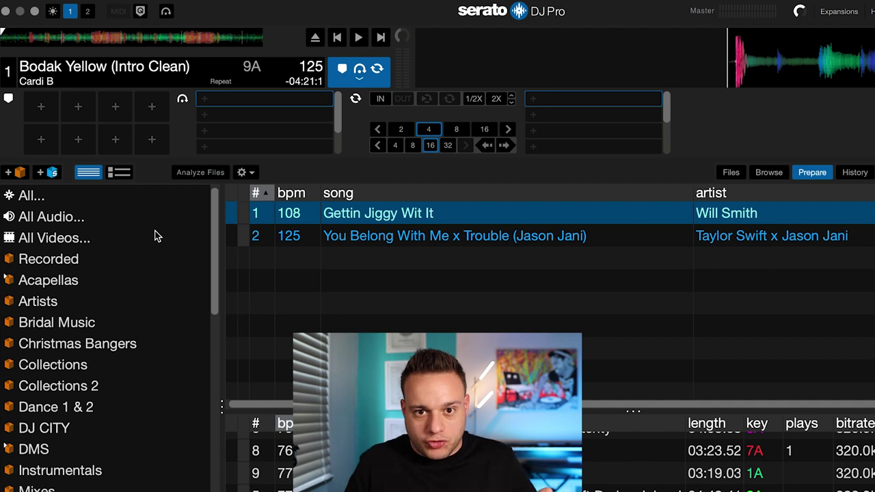
click(30, 45)
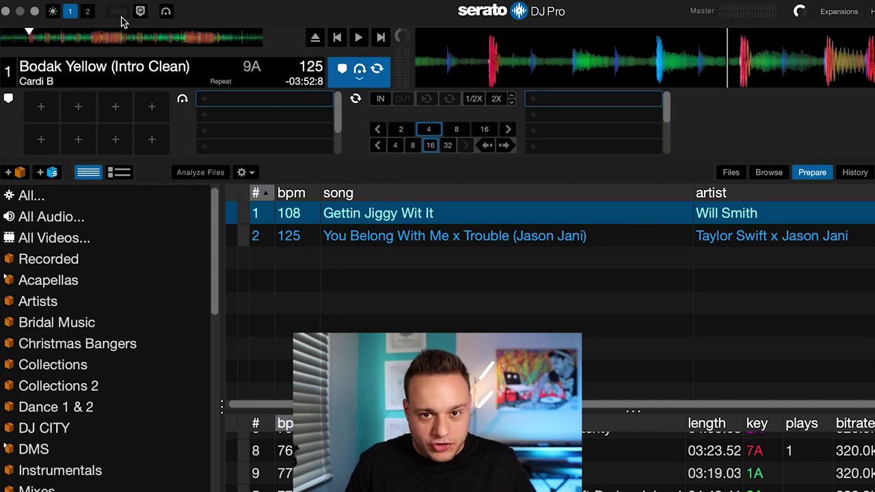
drag(30, 39, 26, 39)
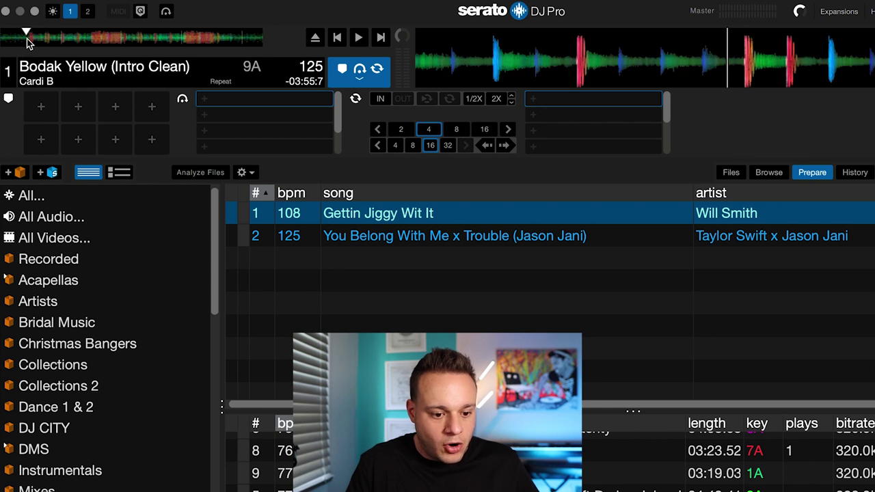
click(358, 37)
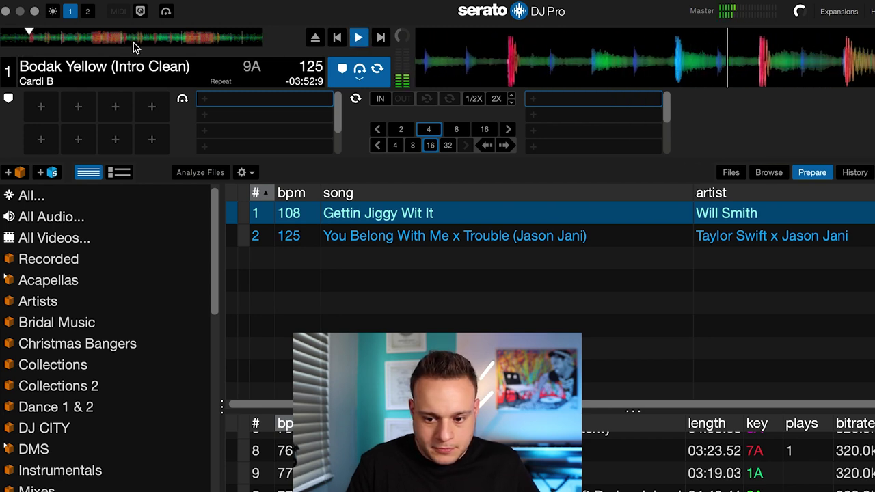
click(360, 37)
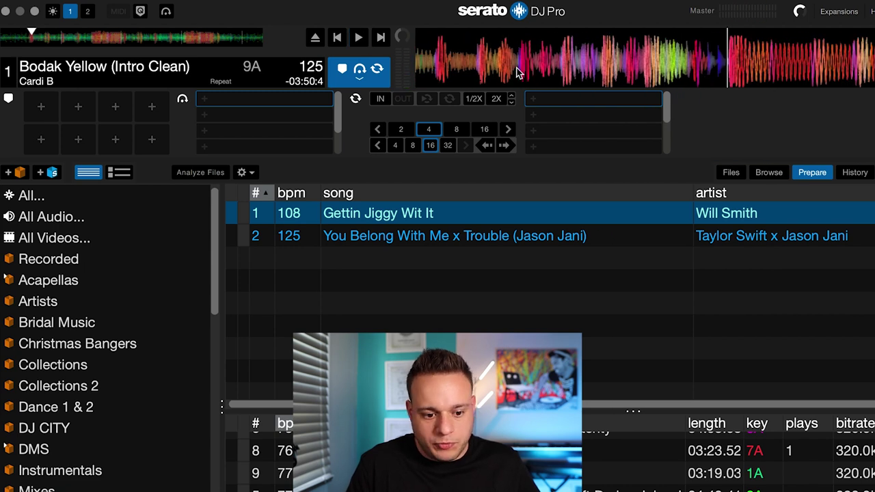
click(118, 115)
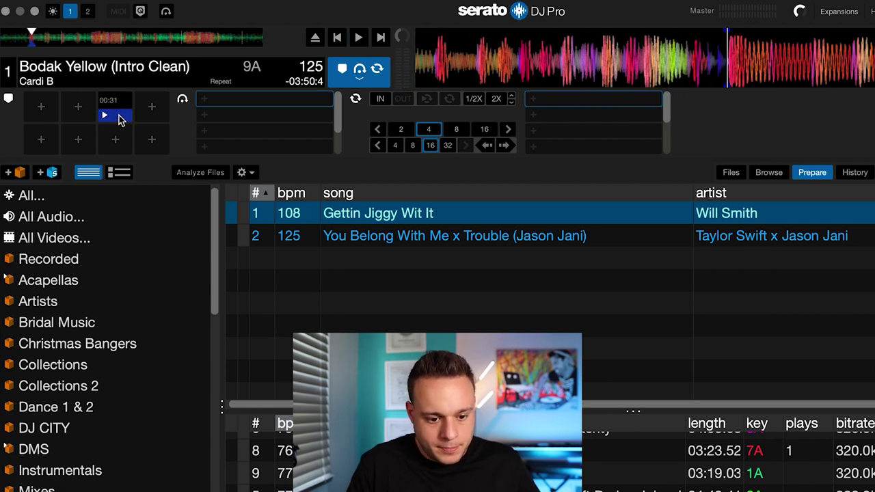
click(118, 116)
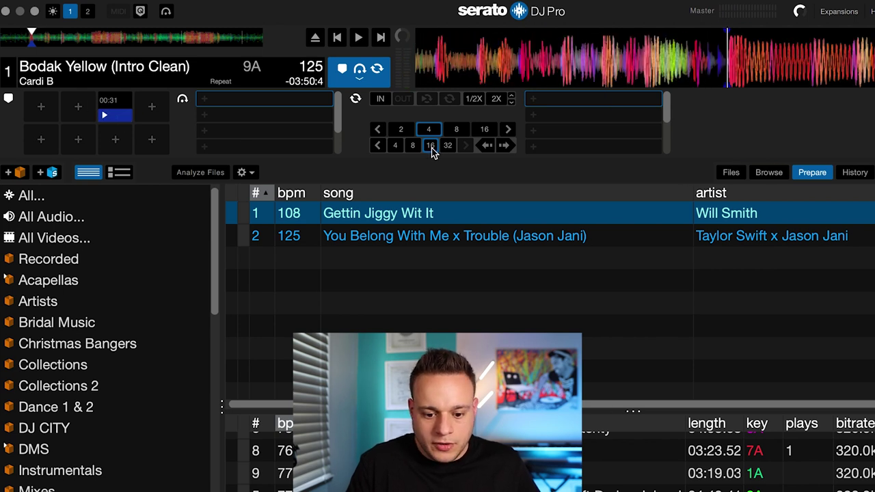
Jump back 16 beats from the 00:31 cue, set hot cue 2 named "4 bars", and set hot cue 1 another 16 beats back
click(486, 145)
click(78, 110)
click(78, 100)
text(4 ba)
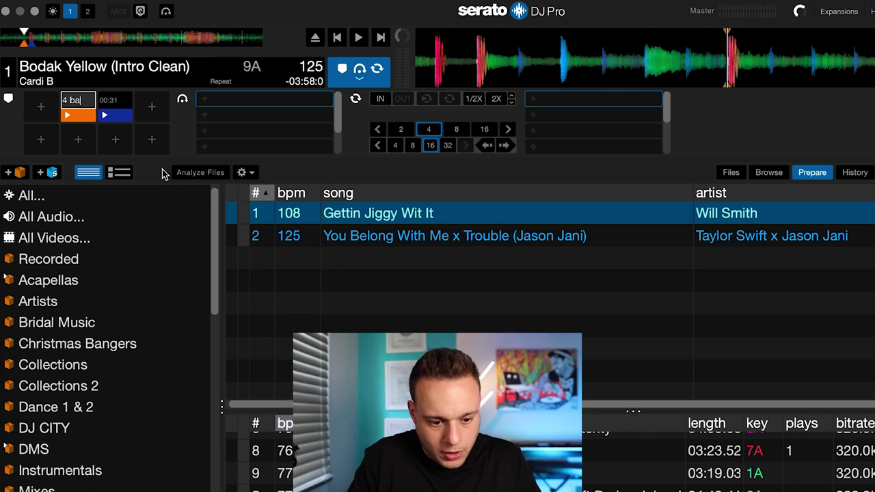
key(Return)
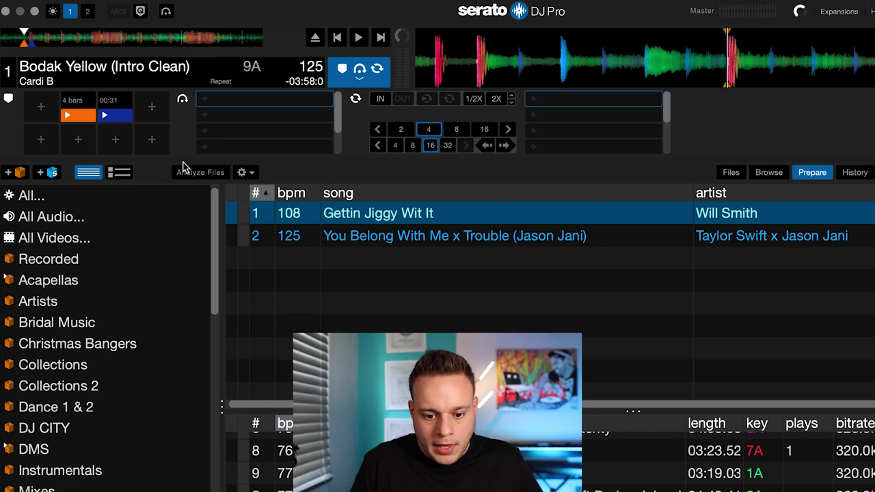
click(486, 145)
click(36, 113)
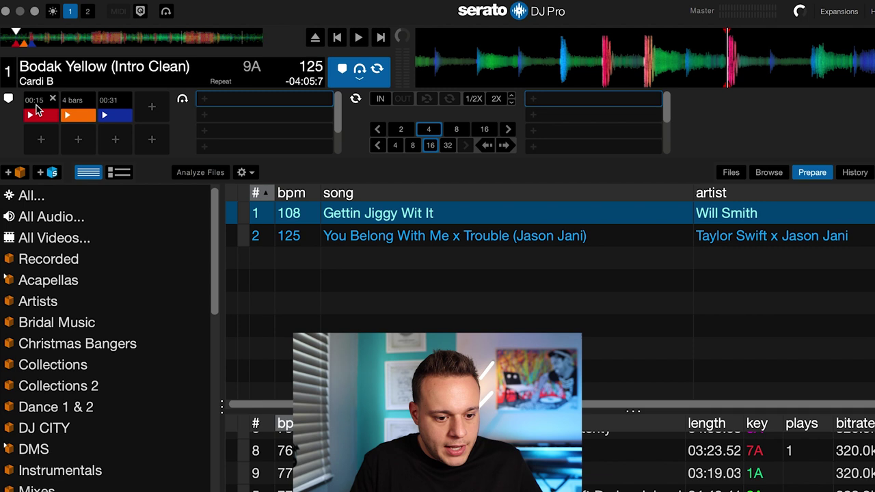
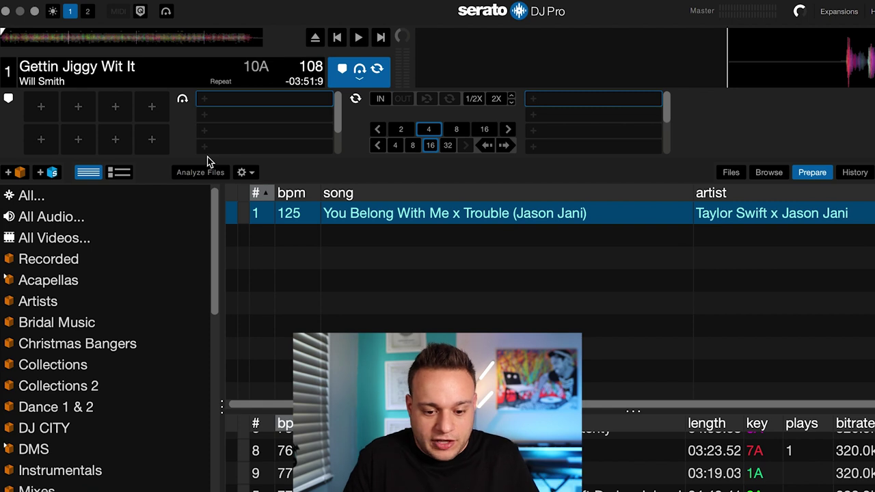
Find the opening downbeat of Gettin Jiggy Wit It by playback and scrubbing, and set hot cue 2 there at 00:03
click(359, 38)
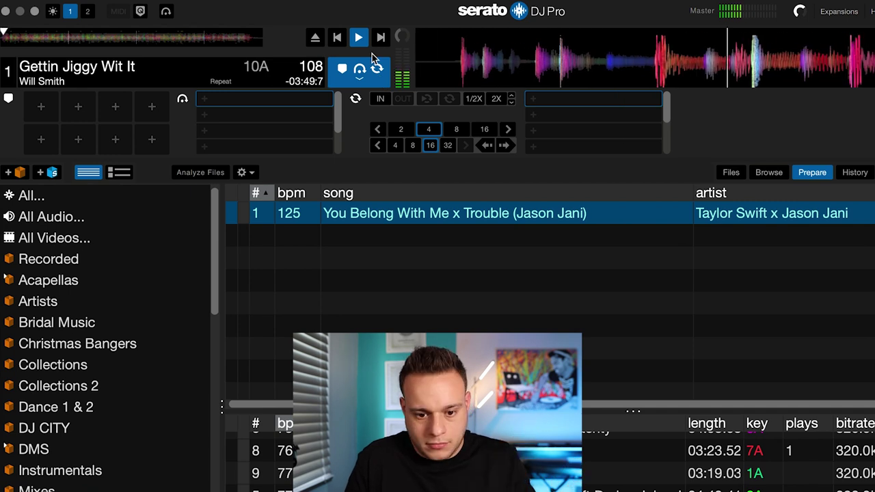
click(359, 38)
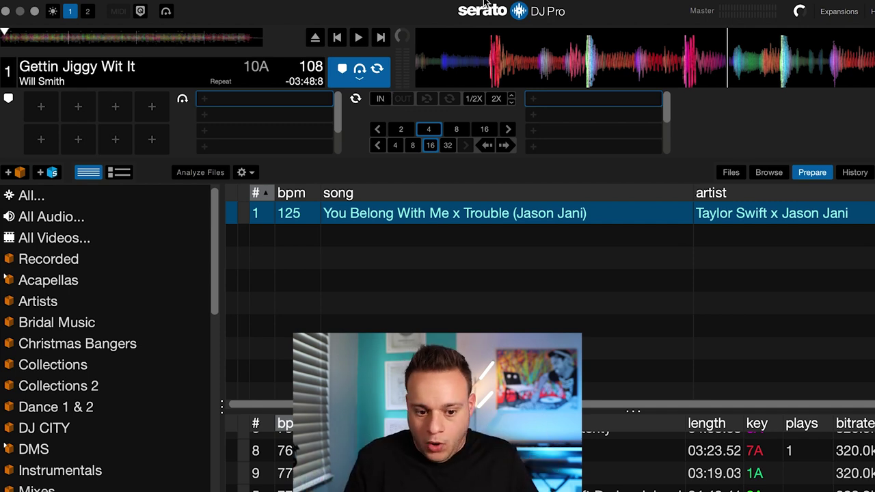
drag(526, 68, 560, 67)
click(360, 41)
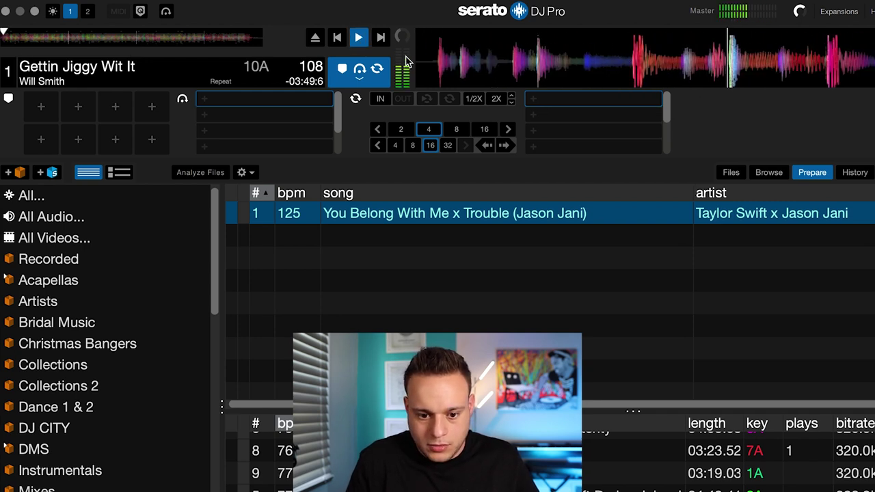
drag(518, 46, 567, 52)
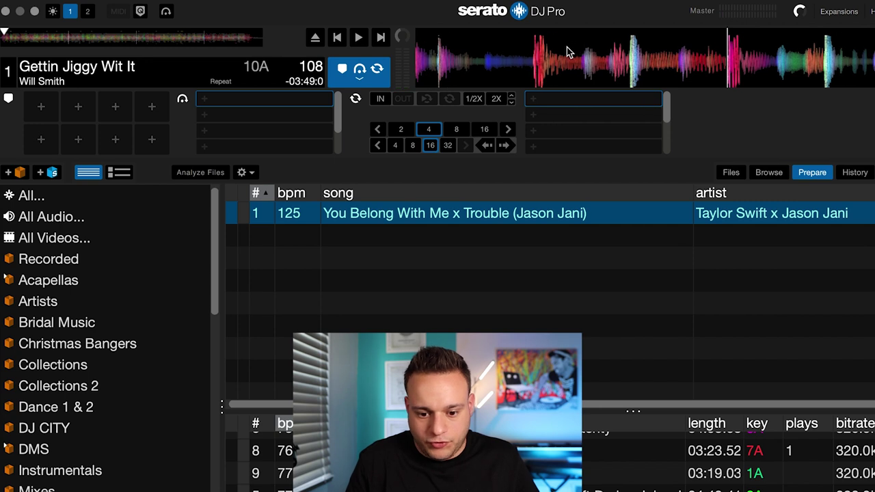
click(79, 110)
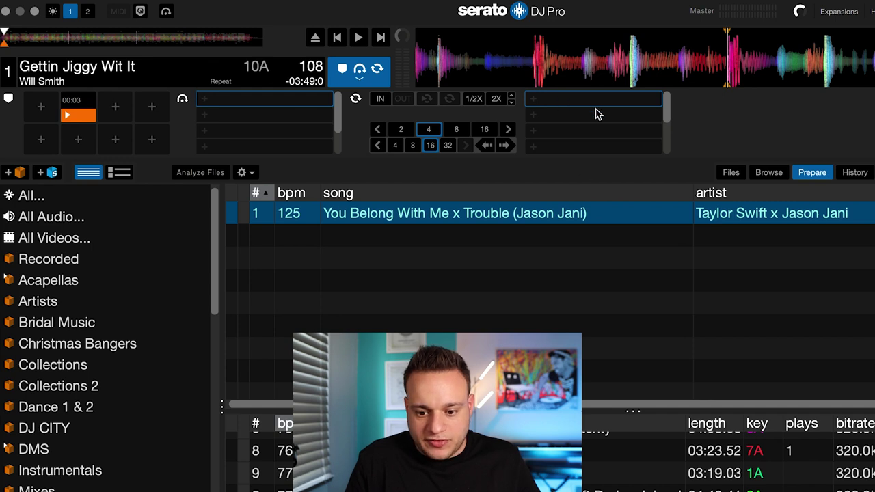
click(413, 145)
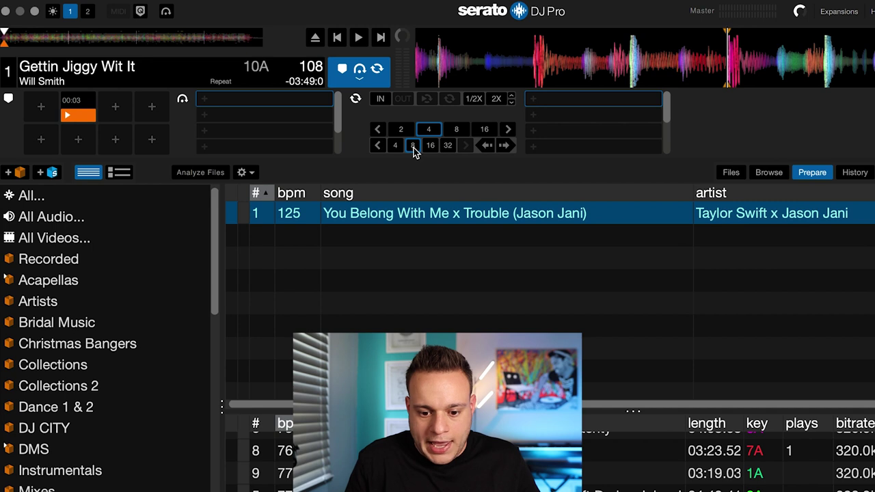
click(484, 146)
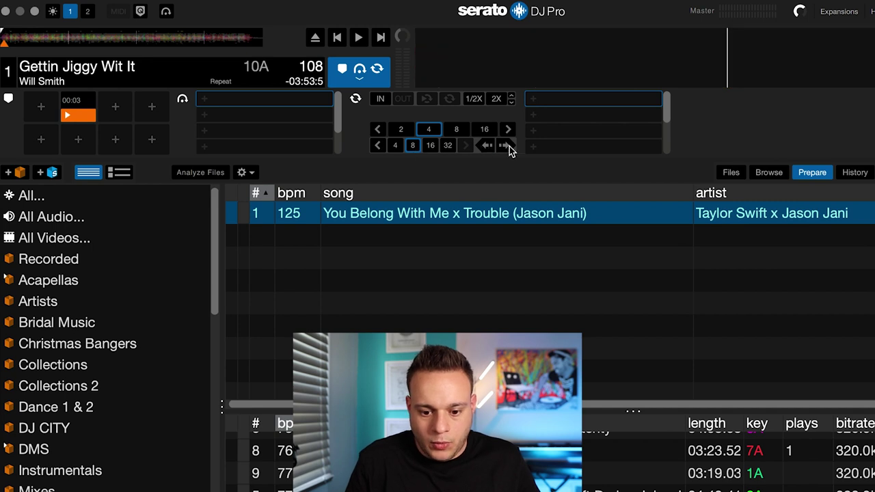
click(507, 146)
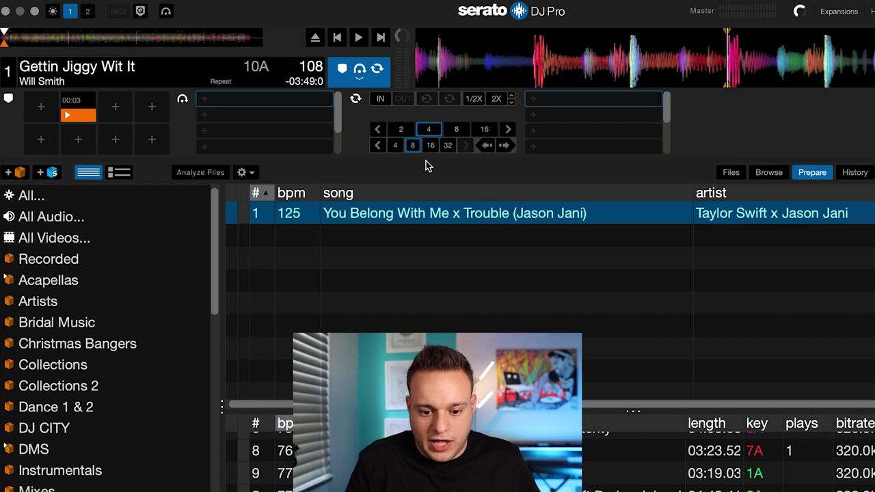
Jump back 4 beats from the 00:03 cue, set hot cue 1 and name it "1 bar"
click(486, 146)
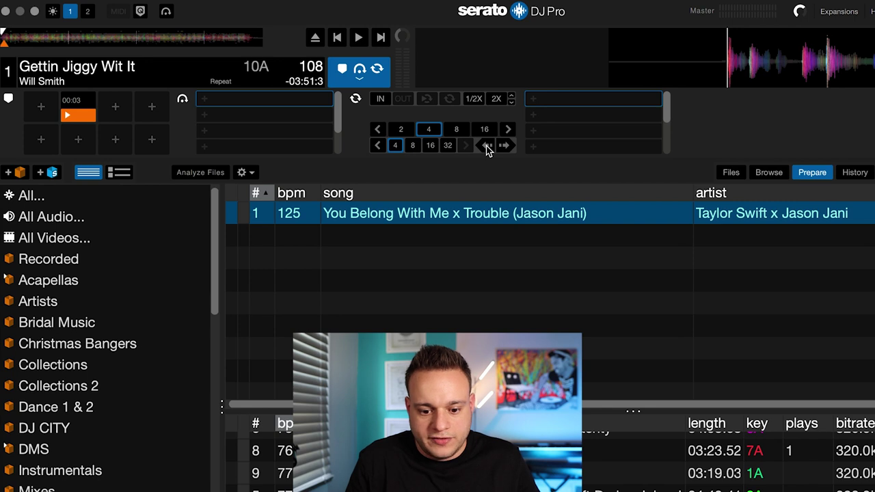
click(40, 114)
click(33, 101)
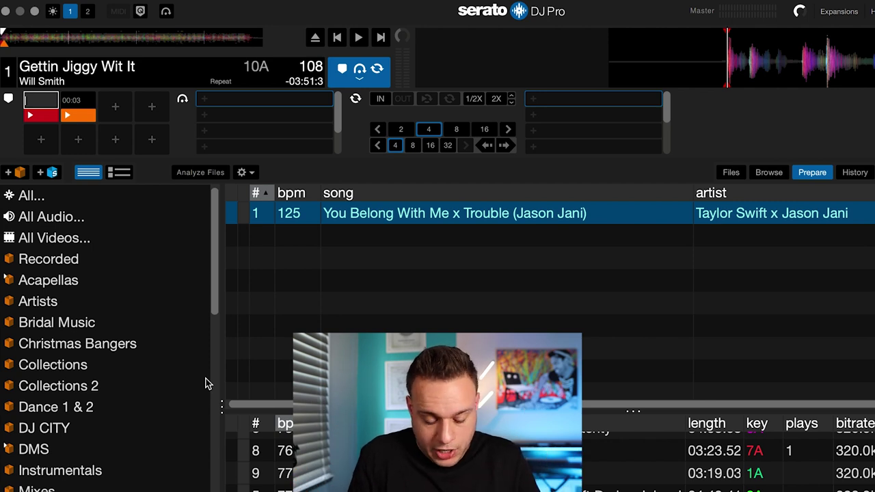
key(Return)
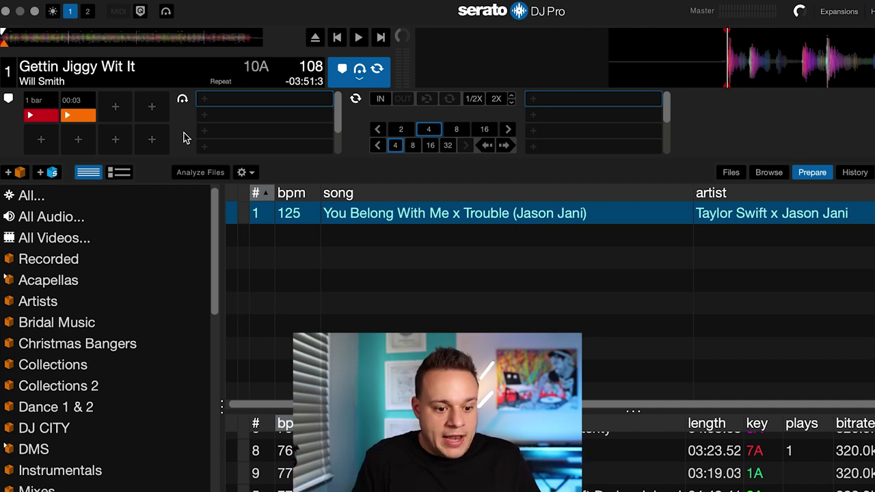
Find the song's main start point by playback and scrubbing, with 03:31.2 remaining, and set hot cue 3 on its first beat
click(11, 39)
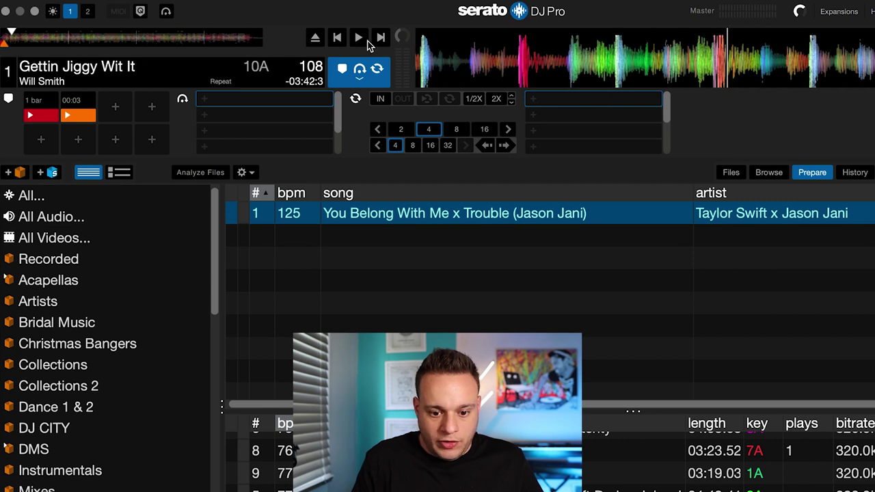
click(358, 38)
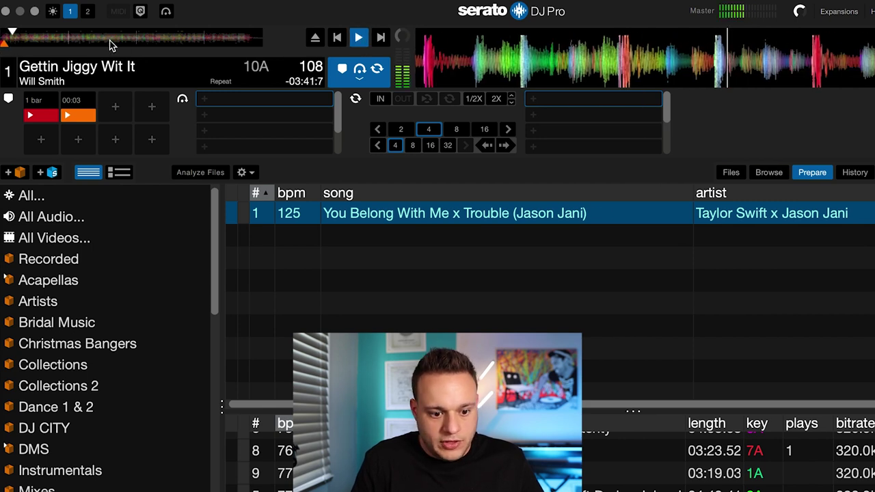
click(19, 39)
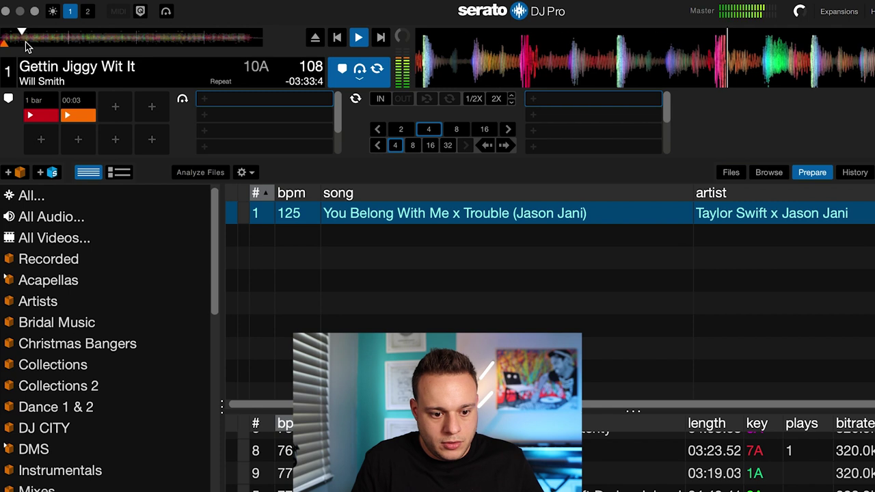
click(360, 38)
drag(615, 79, 719, 76)
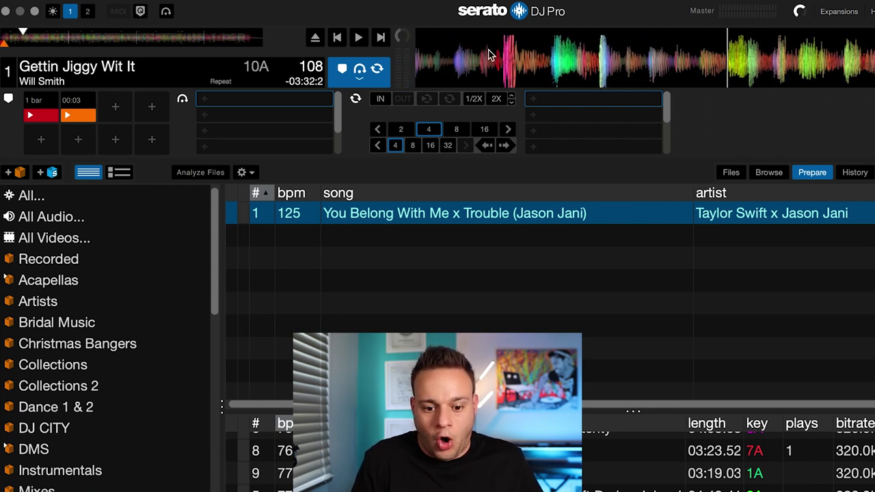
drag(747, 57, 666, 79)
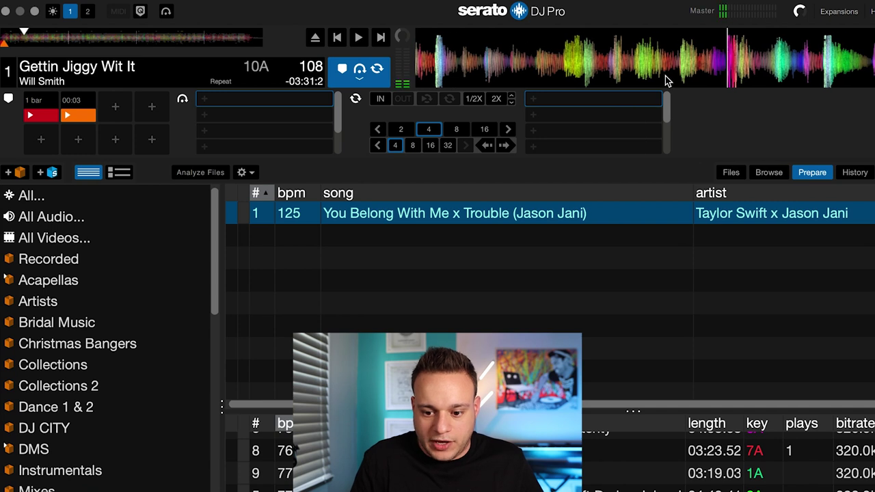
click(114, 117)
click(116, 115)
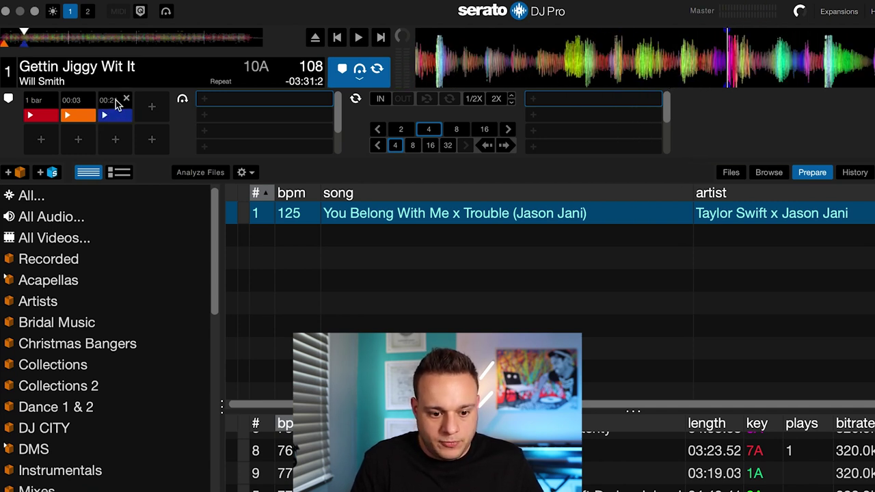
Move hot cue 3 to slot 4 and name it "start"
drag(116, 108, 147, 104)
double_click(144, 103)
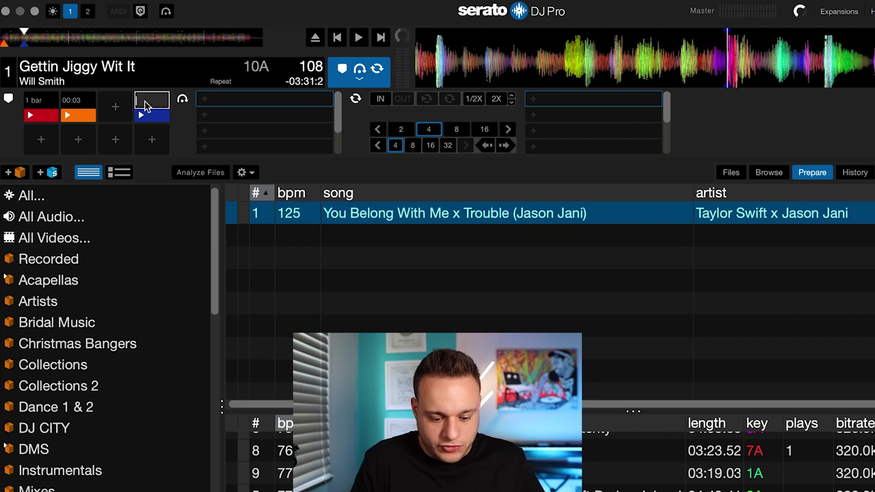
text(start)
key(Return)
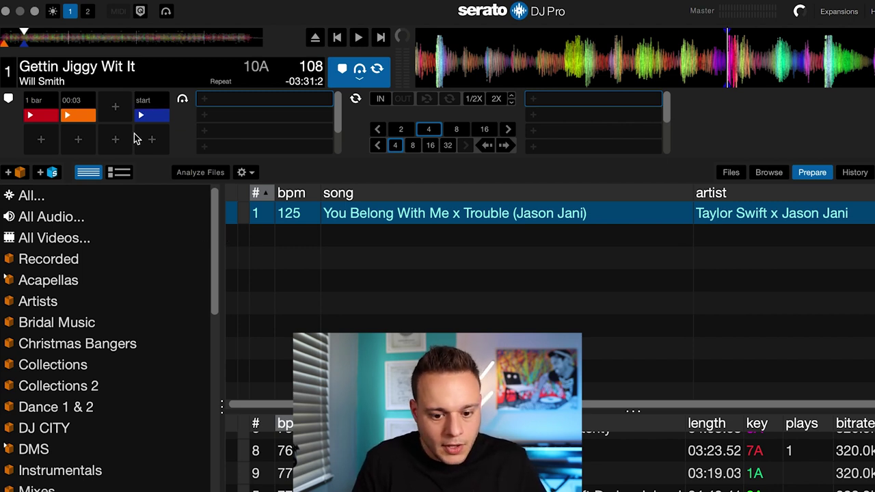
Jump back 16 beats from the "start" cue, set hot cue 3 and name it "4 bars"
click(430, 146)
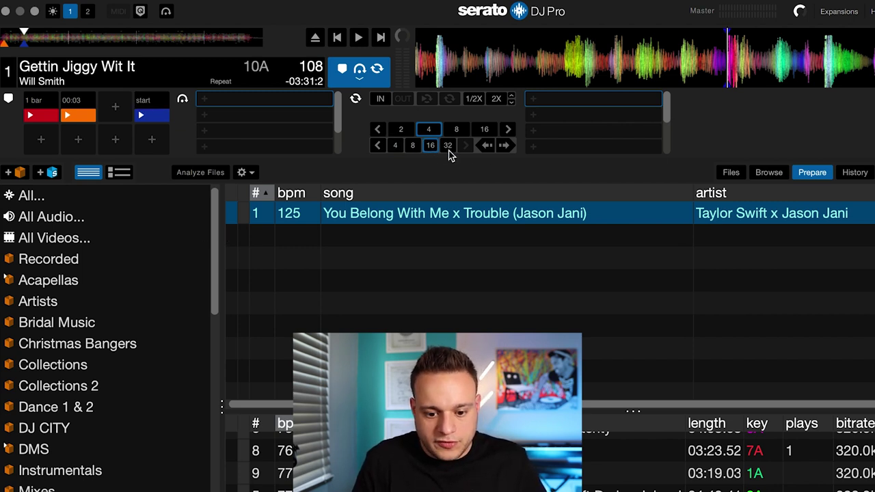
click(488, 148)
click(115, 108)
double_click(110, 103)
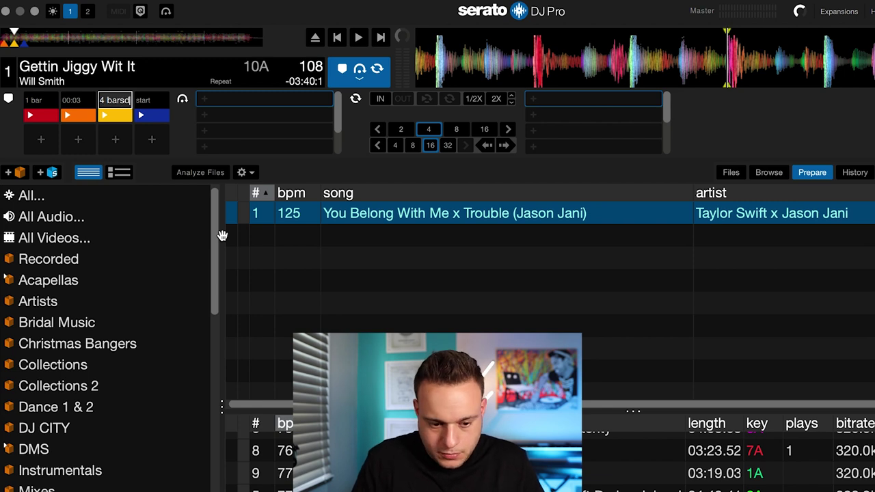
key(Return)
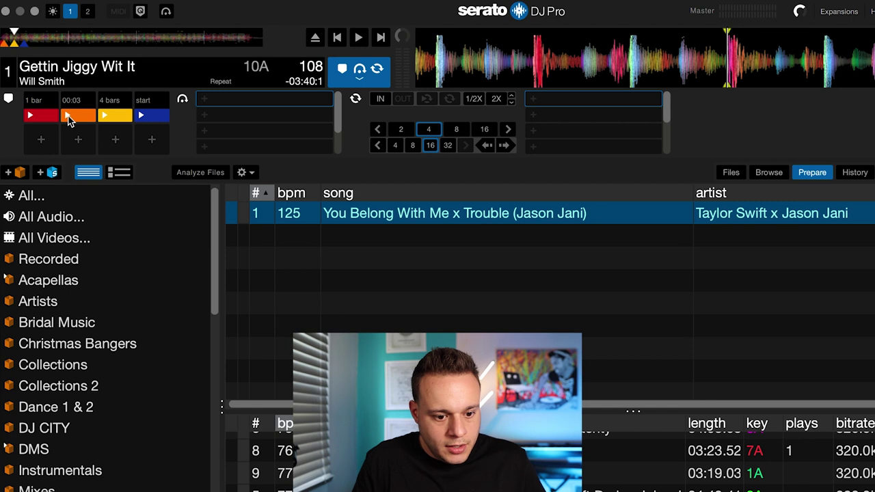
Jump back another 16 beats from the "4 bars" cue and rename hot cue 2, at that point, as "8 bars"
click(487, 146)
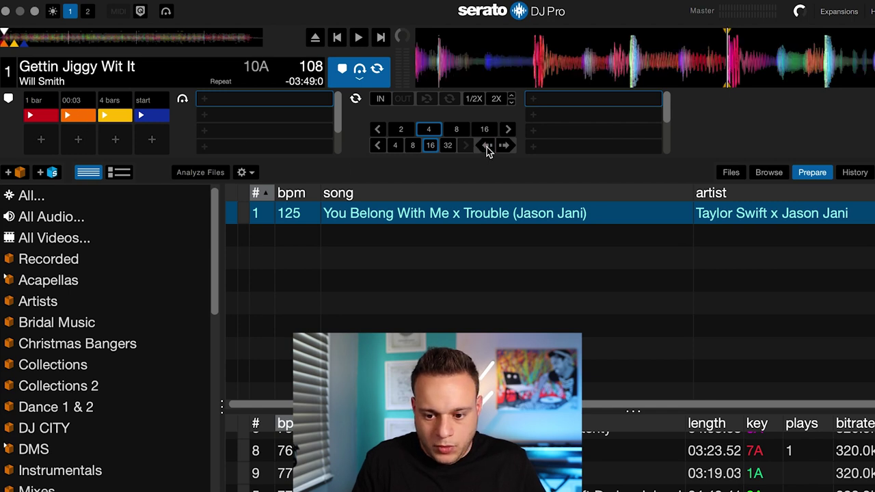
double_click(76, 101)
text(8 bars)
key(Return)
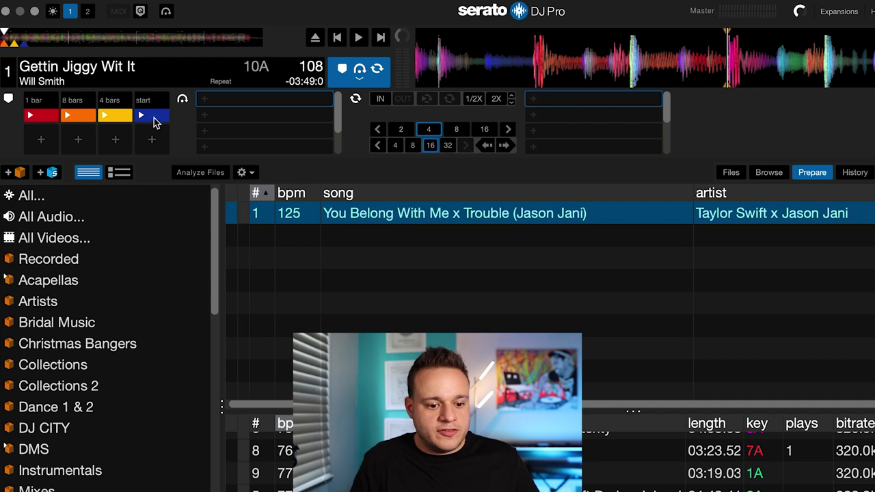